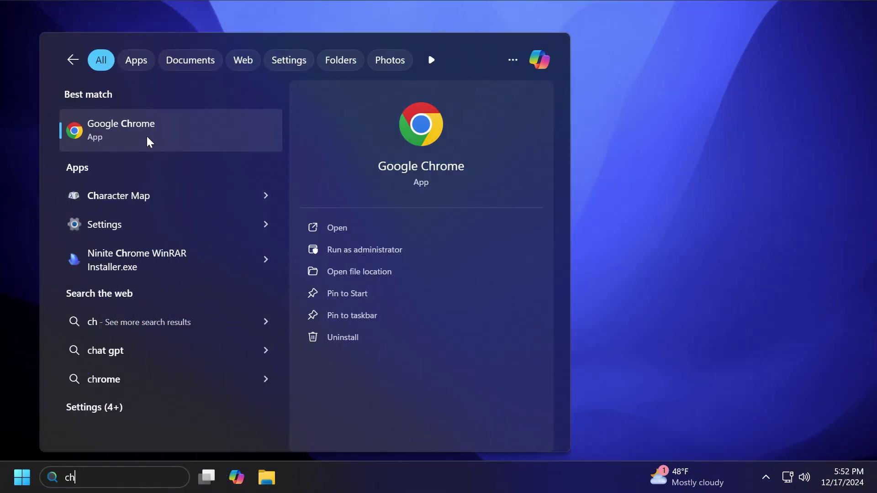
Step: Launch Google Chrome, minimize it, and open Task Manager from the taskbar
{"action": "left_click", "coordinate": [146, 142]}
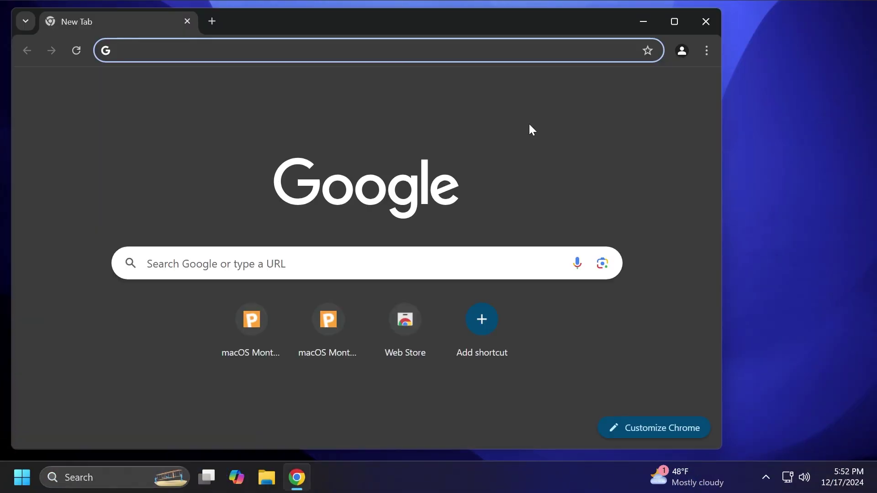
{"action": "left_click", "coordinate": [644, 21]}
{"action": "right_click", "coordinate": [436, 479]}
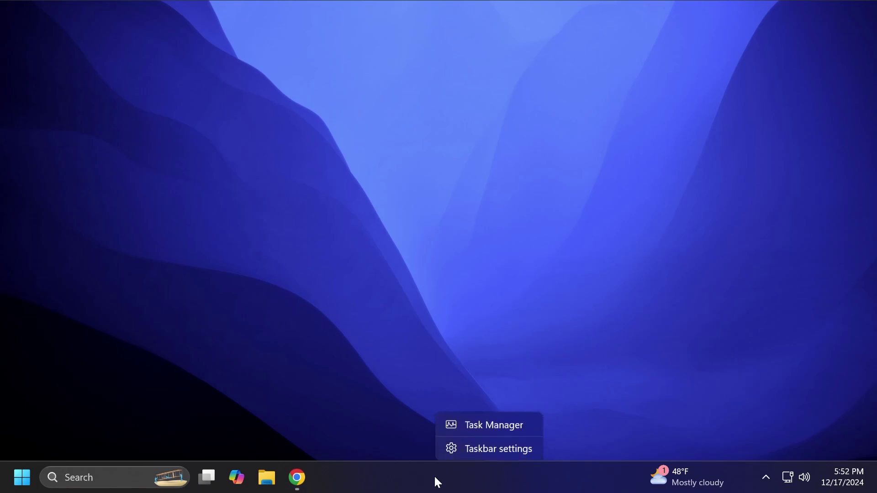
{"action": "left_click", "coordinate": [457, 425]}
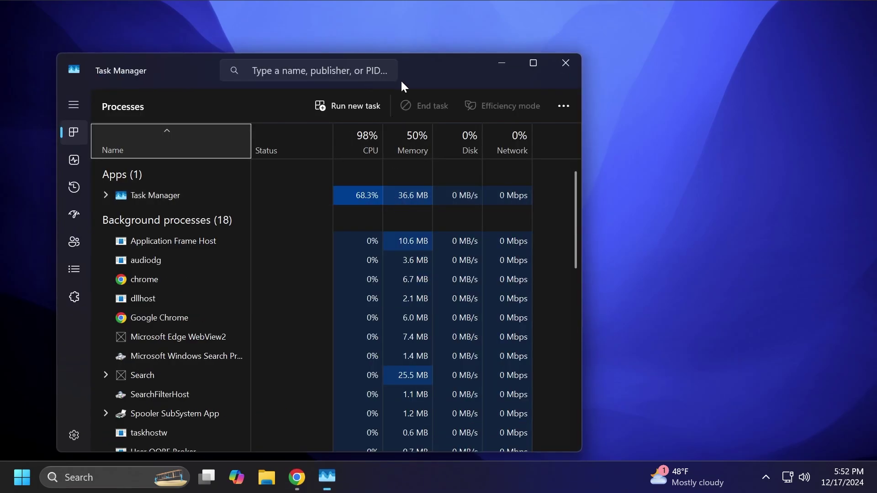
Step: Expand Google Chrome under Apps to list its 8 processes, two in efficiency mode
{"action": "left_click_drag", "start_coordinate": [402, 82], "coordinate": [424, 68]}
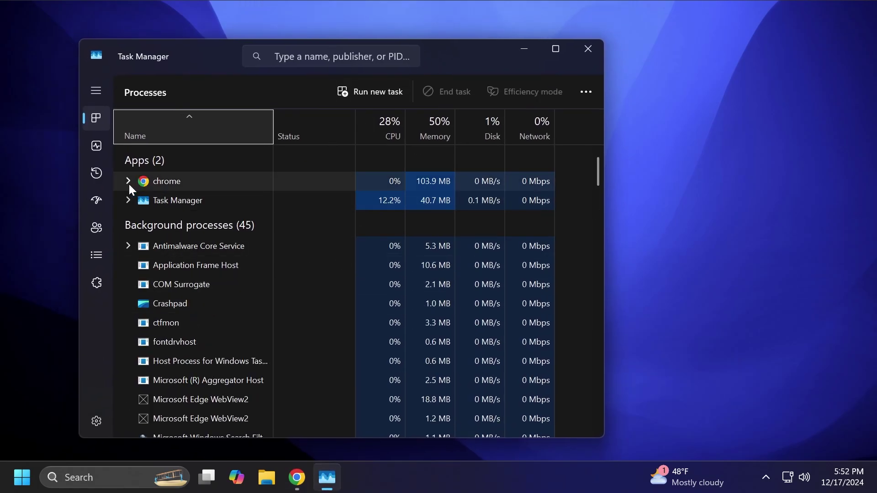
{"action": "left_click", "coordinate": [129, 182]}
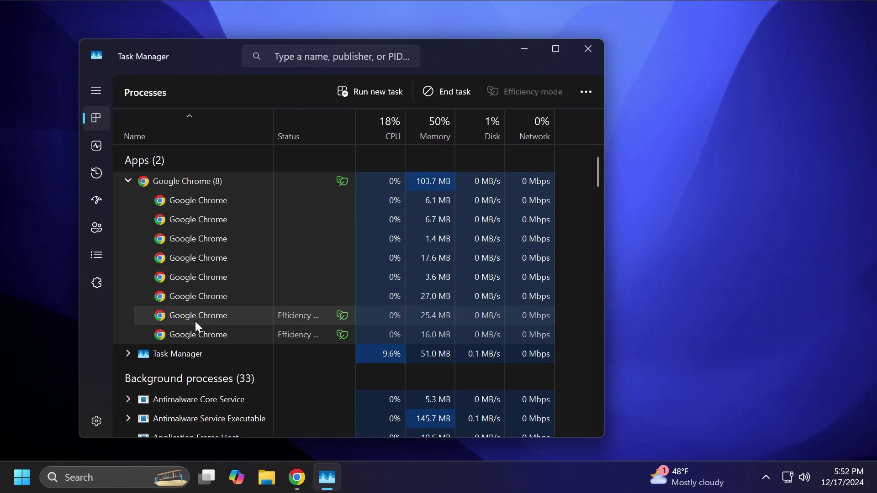
{"action": "mouse_move", "coordinate": [343, 316]}
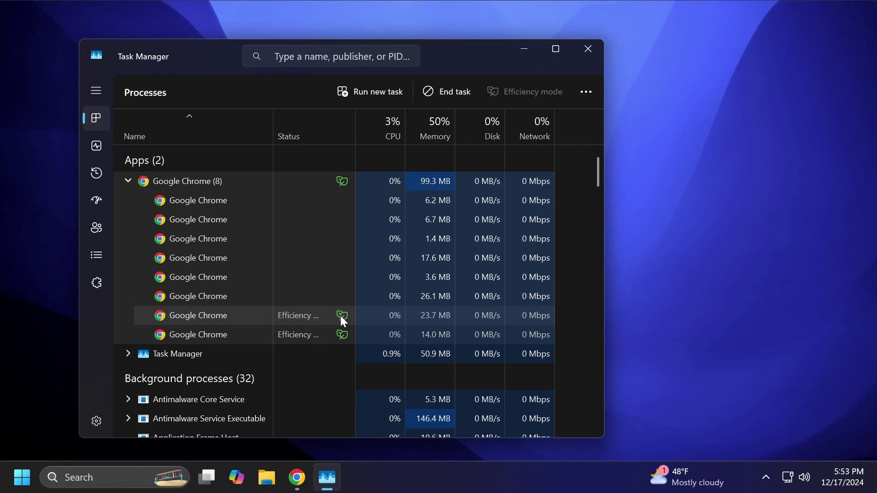
Step: Turn off efficiency mode for one of Chrome's efficiency-mode processes
{"action": "right_click", "coordinate": [233, 315]}
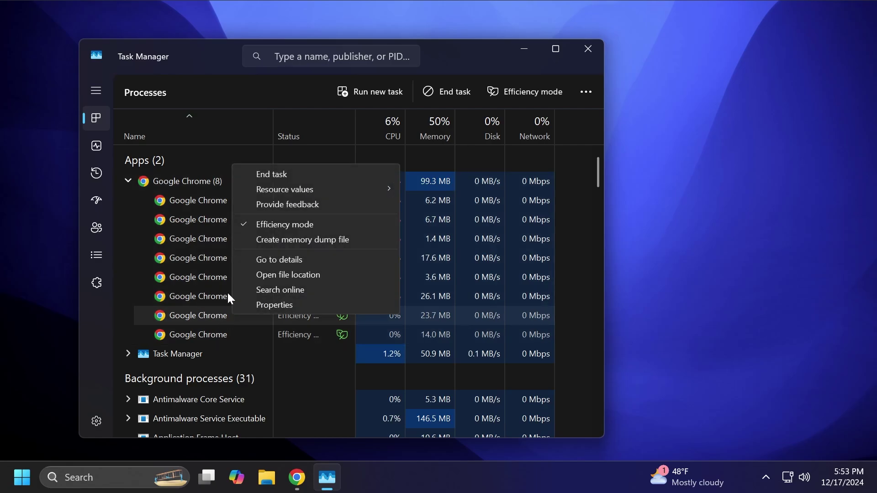
{"action": "left_click", "coordinate": [271, 225]}
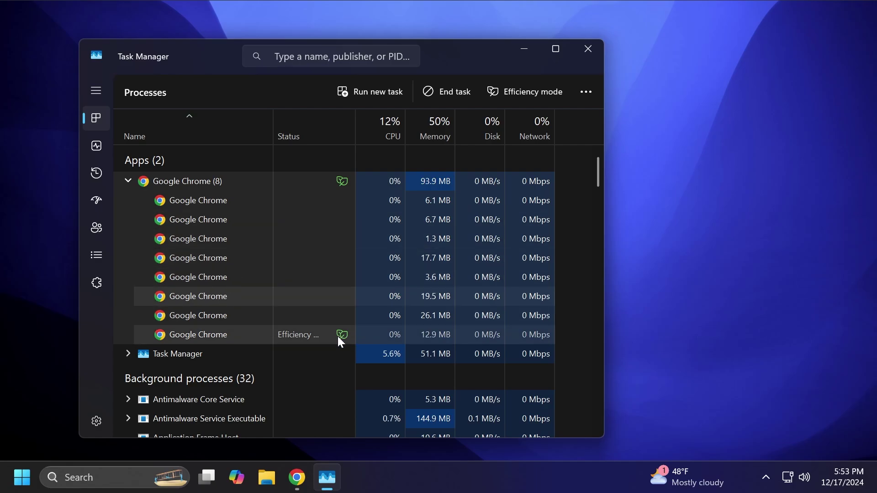
{"action": "right_click", "coordinate": [238, 316]}
Step: Check the options of the remaining efficiency-mode process and the Chrome group without changing anything
{"action": "right_click", "coordinate": [229, 330]}
{"action": "left_click", "coordinate": [226, 336]}
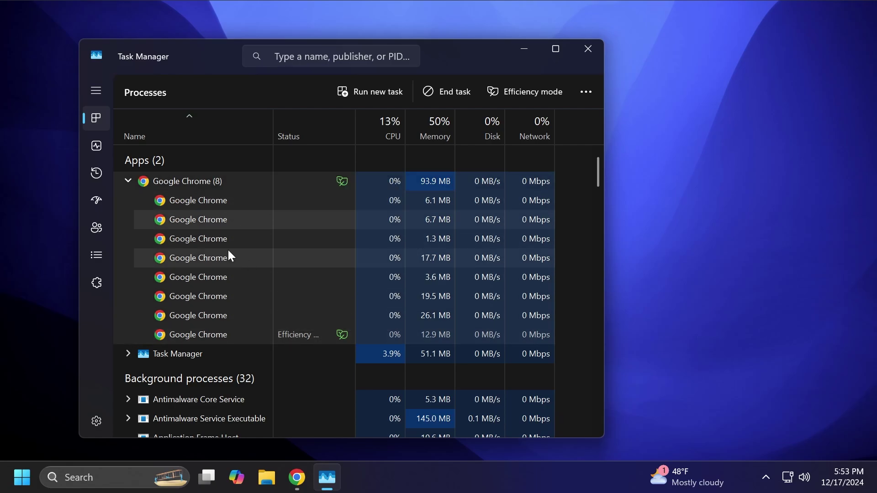
{"action": "right_click", "coordinate": [169, 182]}
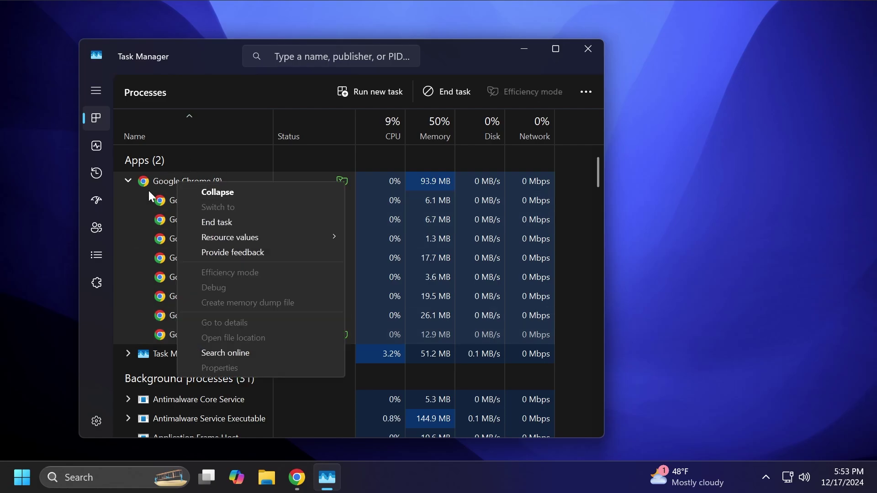
{"action": "left_click", "coordinate": [167, 185]}
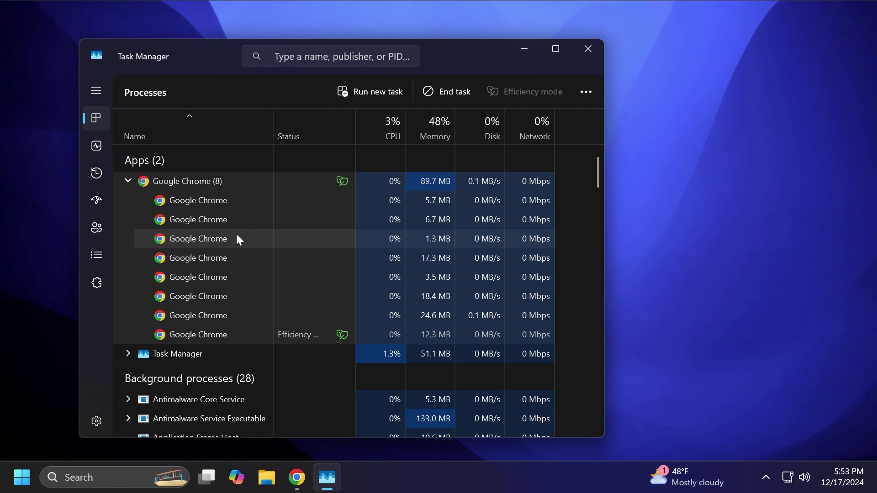
Step: Close Task Manager and the Chrome window
{"action": "left_click", "coordinate": [596, 53]}
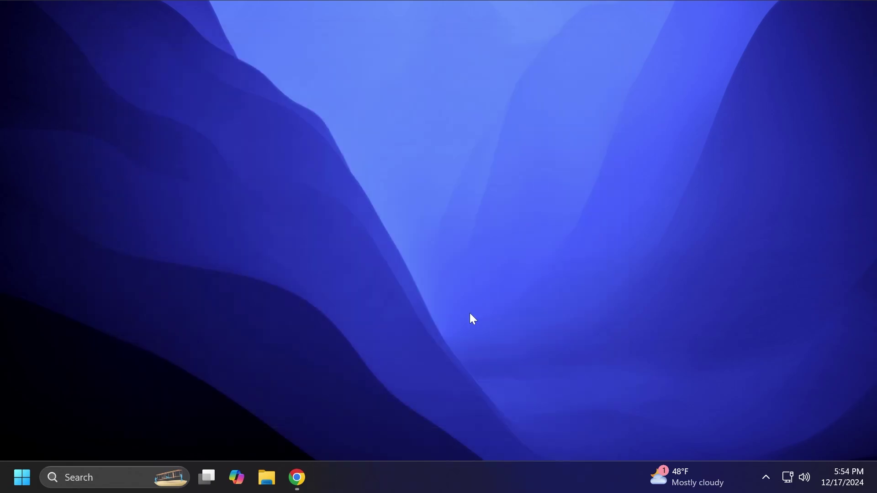
{"action": "right_click", "coordinate": [297, 478]}
{"action": "left_click", "coordinate": [282, 440]}
Step: Search for 'chrome' and open the folder holding Chrome's Start Menu shortcut
{"action": "left_click", "coordinate": [105, 486]}
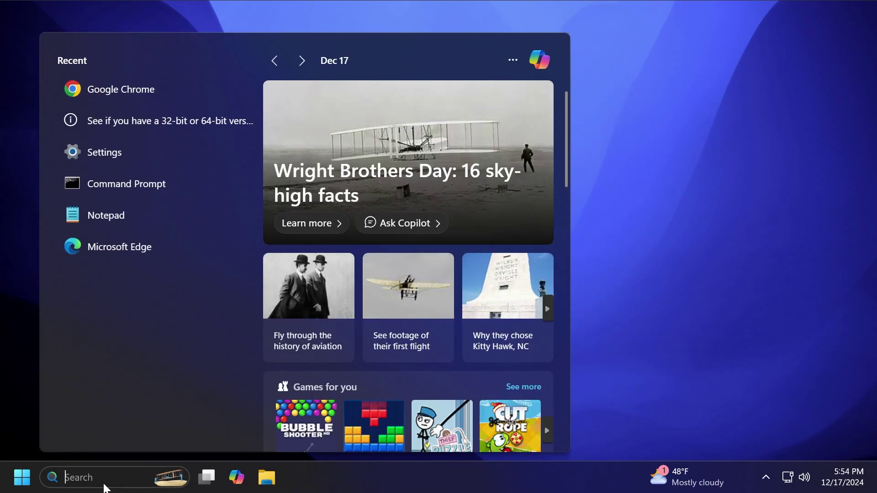
{"action": "type", "text": "chrome"}
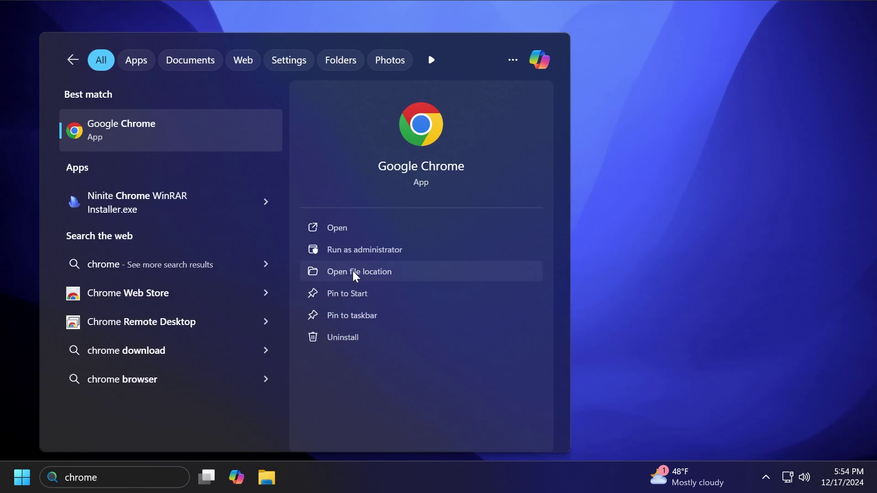
{"action": "left_click", "coordinate": [355, 272]}
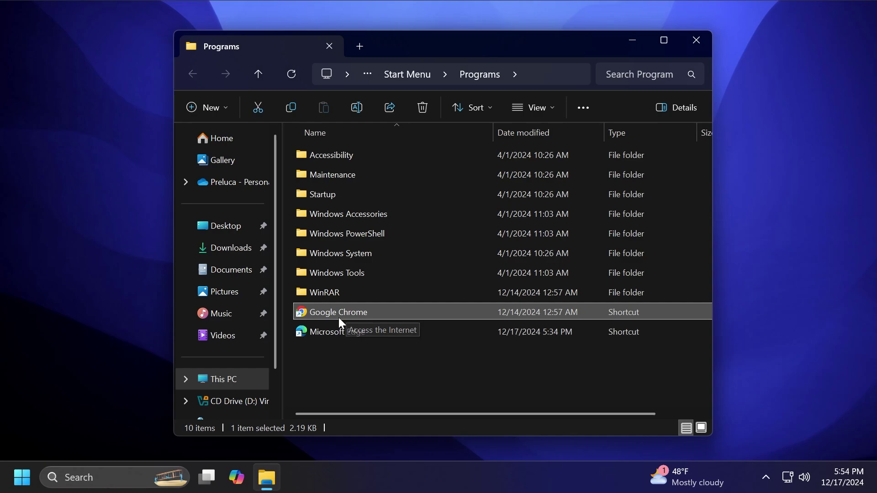
Step: Make the desktop icons visible
{"action": "right_click", "coordinate": [101, 195]}
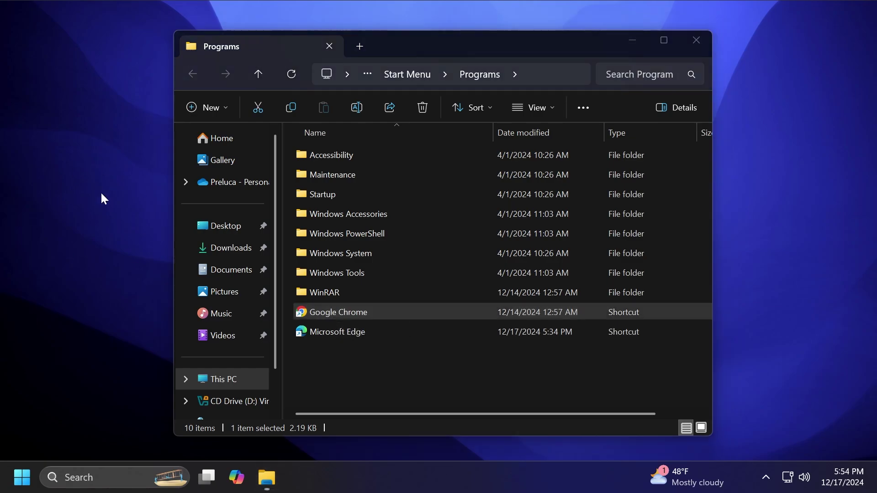
{"action": "mouse_move", "coordinate": [135, 209]}
{"action": "left_click", "coordinate": [276, 322]}
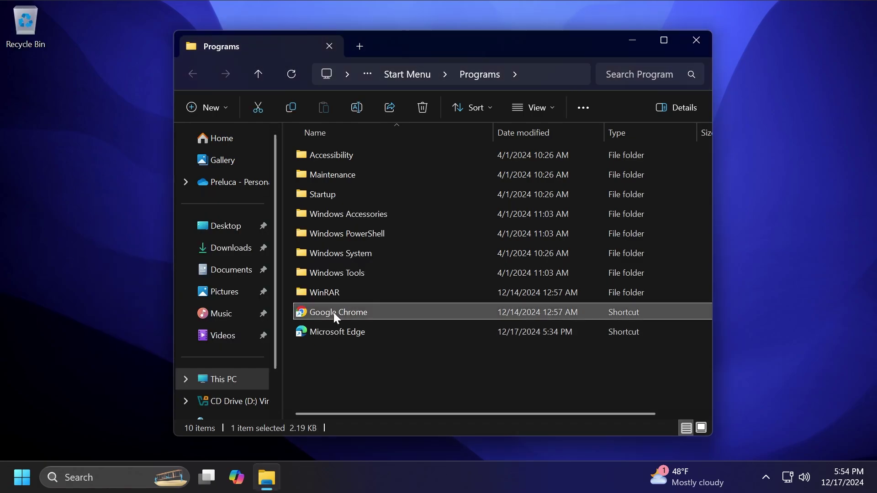
Step: Send the Google Chrome shortcut to Desktop (create shortcut)
{"action": "right_click", "coordinate": [333, 312]}
{"action": "left_click", "coordinate": [392, 392]}
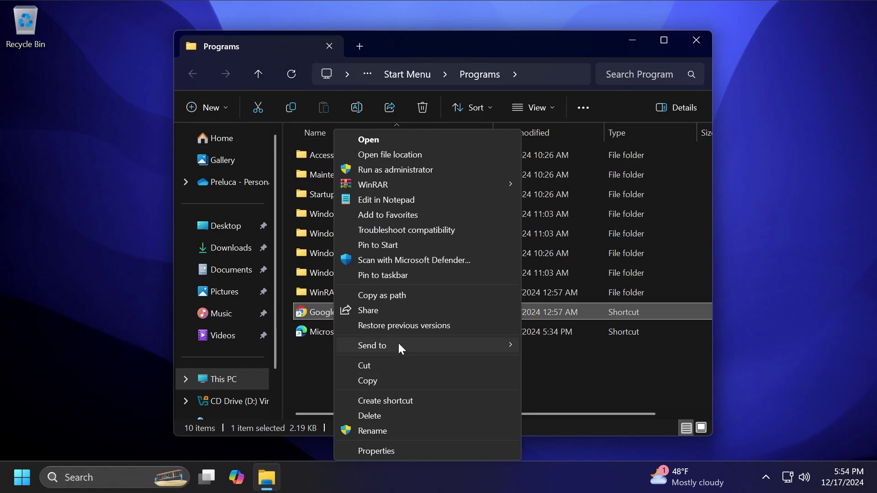
{"action": "mouse_move", "coordinate": [409, 344]}
{"action": "left_click", "coordinate": [560, 379]}
{"action": "left_click", "coordinate": [33, 103]}
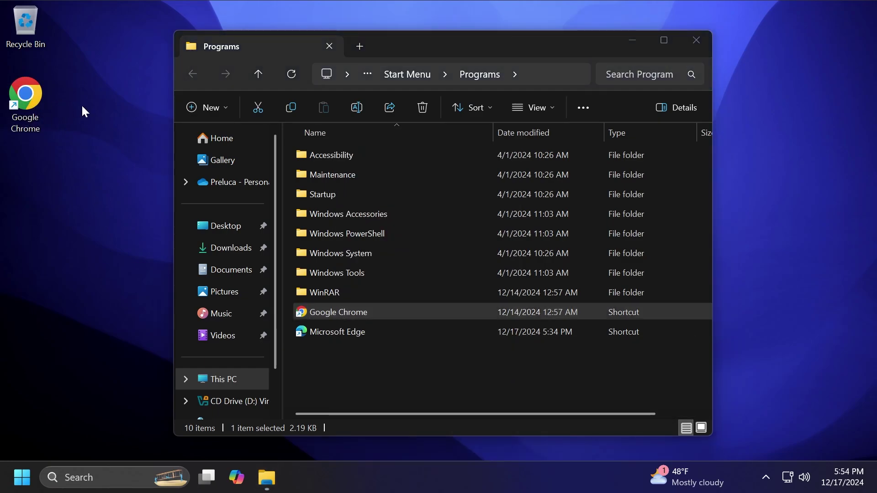
{"action": "left_click", "coordinate": [364, 350]}
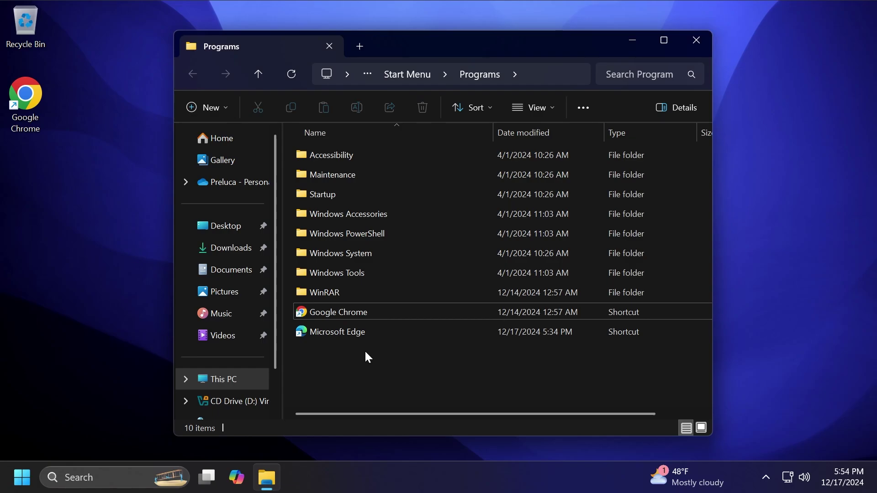
Step: Browse from This PC through Local Disk (C:) into Program Files to Chrome's Application folder
{"action": "left_click", "coordinate": [225, 379]}
{"action": "double_click", "coordinate": [378, 161]}
{"action": "double_click", "coordinate": [370, 175]}
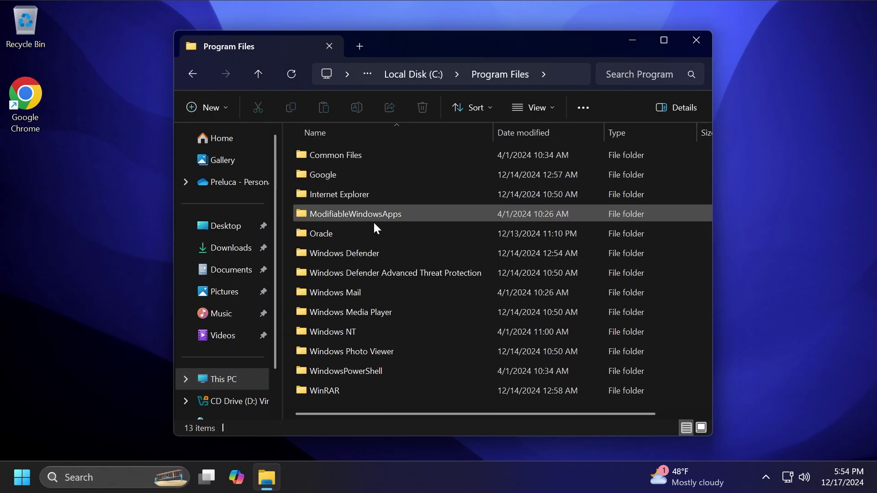
Step: View chrome.exe's Properties to confirm its location, then close it and File Explorer
{"action": "right_click", "coordinate": [325, 194]}
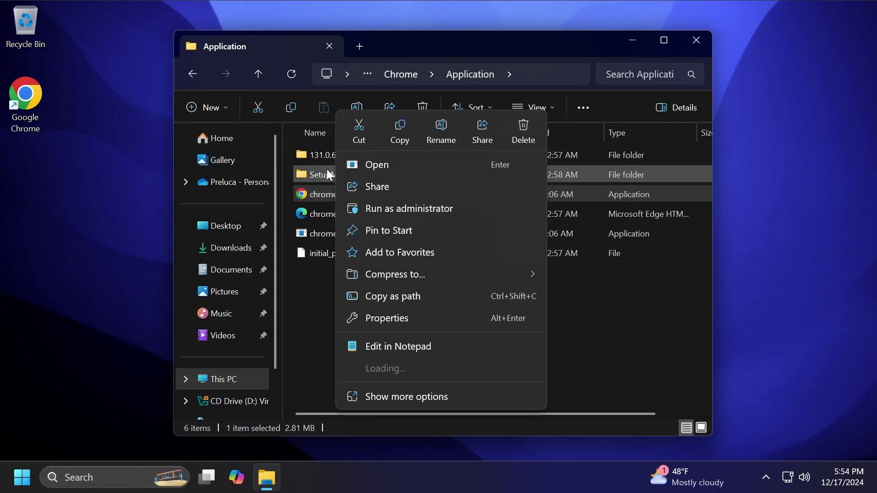
{"action": "left_click", "coordinate": [398, 322]}
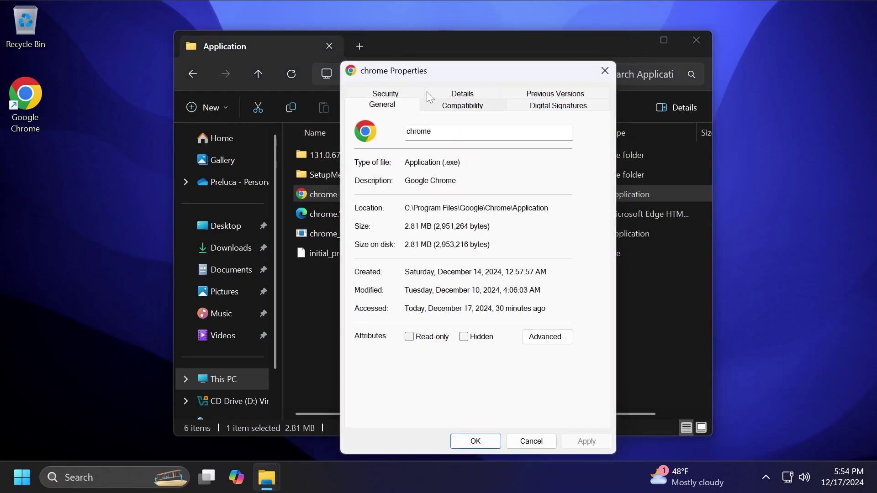
{"action": "left_click_drag", "start_coordinate": [435, 71], "coordinate": [459, 59]}
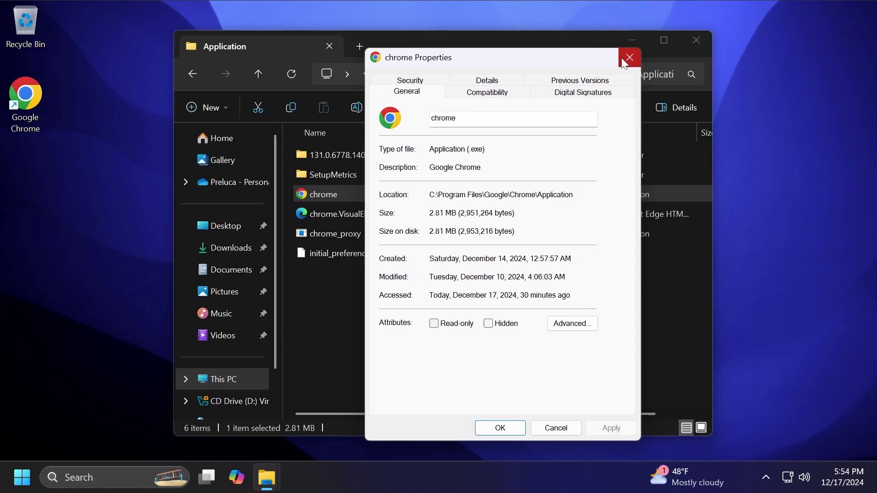
{"action": "left_click", "coordinate": [631, 57]}
{"action": "left_click", "coordinate": [376, 291]}
{"action": "key", "text": "alt+F4"}
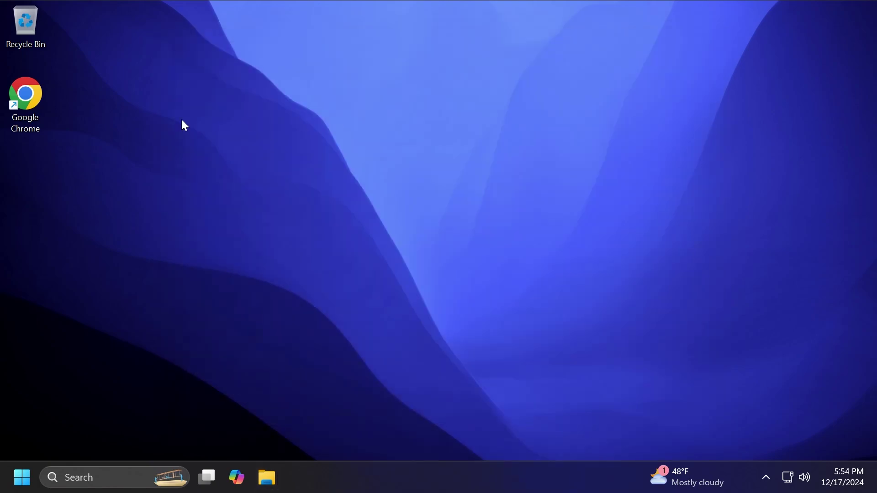
Step: Reposition the Chrome desktop shortcut and open its Properties
{"action": "left_click_drag", "start_coordinate": [27, 105], "coordinate": [197, 192]}
{"action": "right_click", "coordinate": [174, 176]}
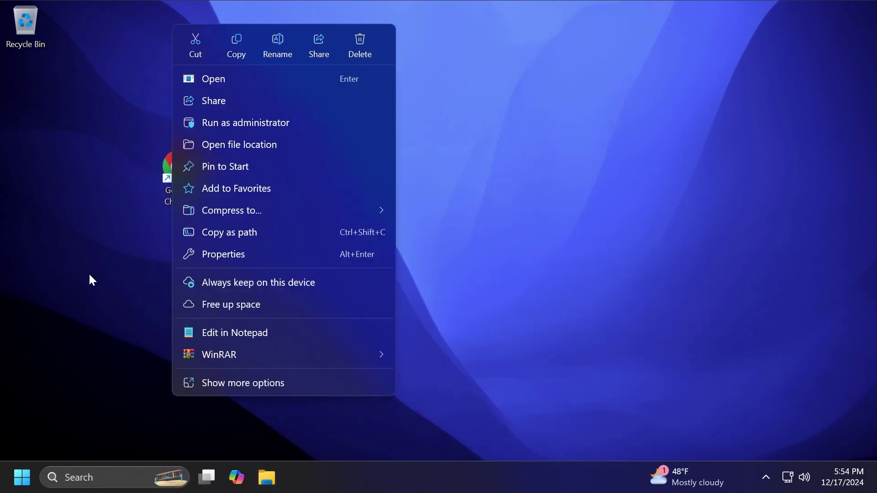
{"action": "left_click", "coordinate": [234, 253]}
Step: Append --disable-features=UseEcoQoSForBackgroundProcess to the Target, then Apply and OK
{"action": "left_click", "coordinate": [277, 199]}
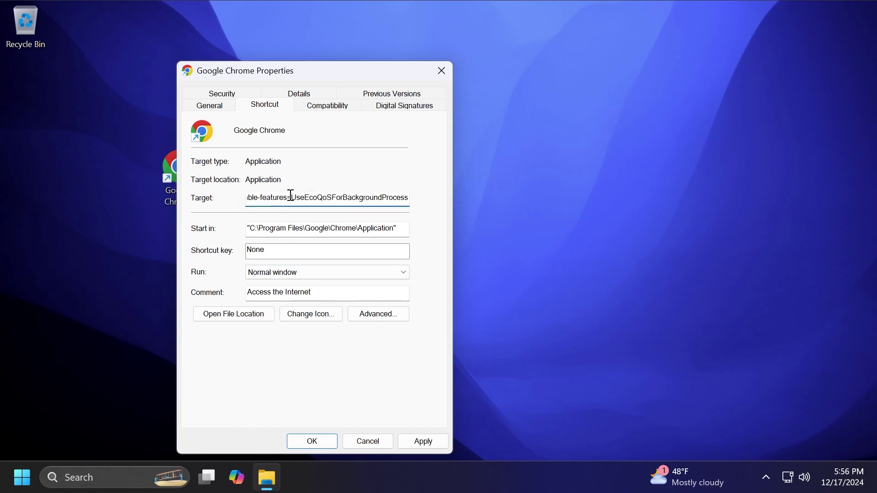
{"action": "key", "text": "Left"}
{"action": "key", "text": "Left"}
{"action": "key", "text": "Left"}
{"action": "key", "text": "Left"}
{"action": "key", "text": "Left"}
{"action": "key", "text": "Left"}
{"action": "key", "text": "Left"}
{"action": "key", "text": "Left"}
{"action": "key", "text": "Left"}
{"action": "key", "text": "Left"}
{"action": "key", "text": "Left"}
{"action": "key", "text": "Left"}
{"action": "key", "text": "Left"}
{"action": "key", "text": "Left"}
{"action": "key", "text": "Left"}
{"action": "key", "text": "Left"}
{"action": "key", "text": "Left"}
{"action": "key", "text": "Left"}
{"action": "key", "text": "Left"}
{"action": "key", "text": "Left"}
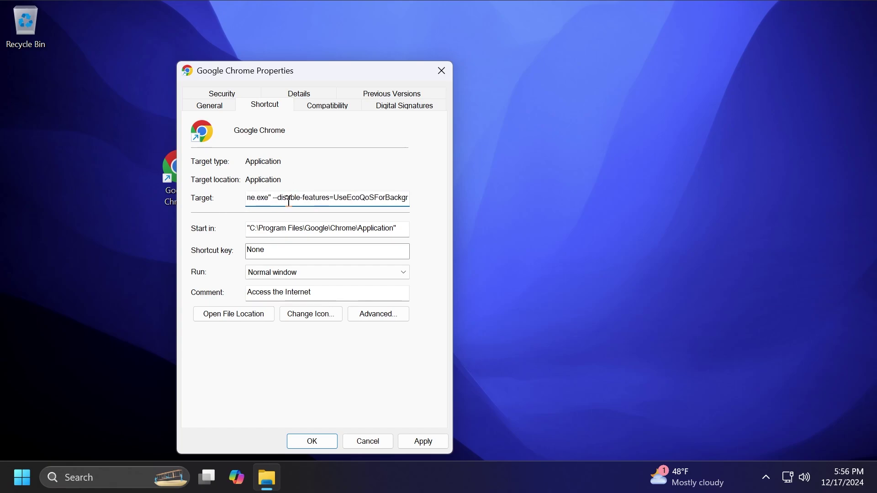
{"action": "left_click_drag", "start_coordinate": [276, 201], "coordinate": [371, 201]}
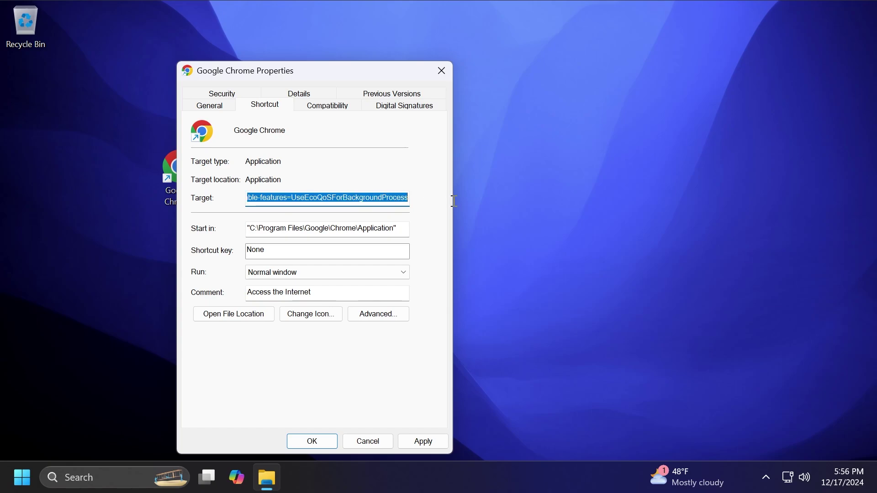
{"action": "left_click", "coordinate": [372, 201]}
{"action": "left_click_drag", "start_coordinate": [336, 75], "coordinate": [374, 41]}
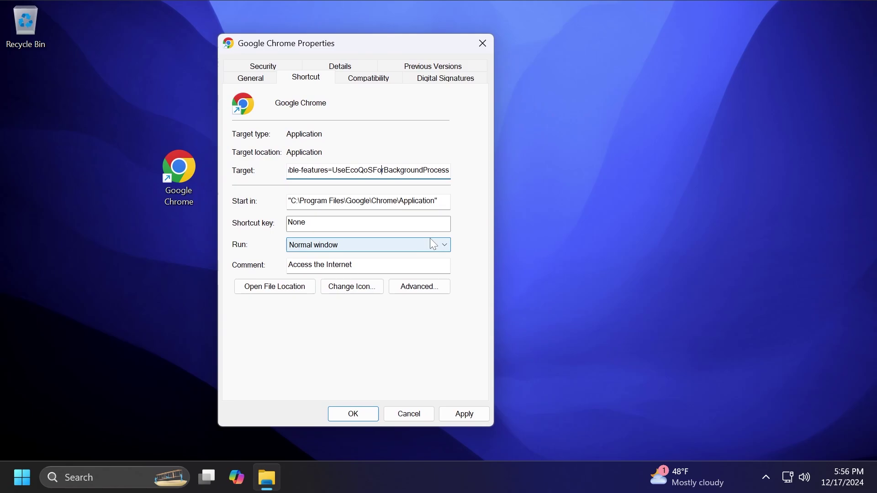
{"action": "left_click", "coordinate": [467, 414]}
{"action": "left_click", "coordinate": [342, 415]}
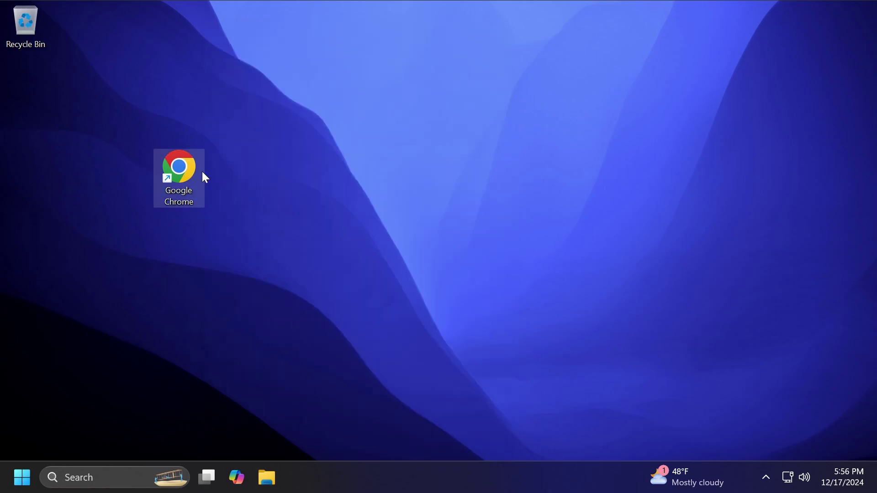
Step: Launch Chrome from the shortcut and confirm in Task Manager its processes aren't in efficiency mode
{"action": "double_click", "coordinate": [181, 173]}
{"action": "left_click", "coordinate": [648, 19]}
{"action": "right_click", "coordinate": [433, 475]}
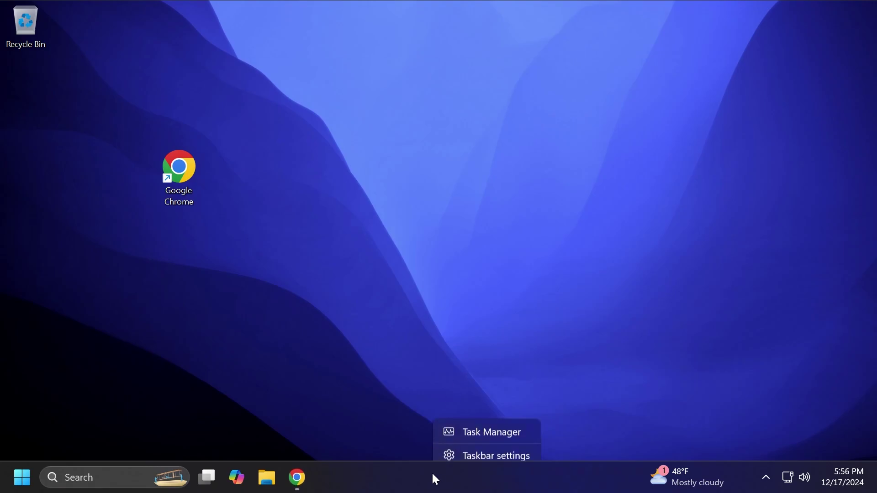
{"action": "left_click", "coordinate": [460, 429]}
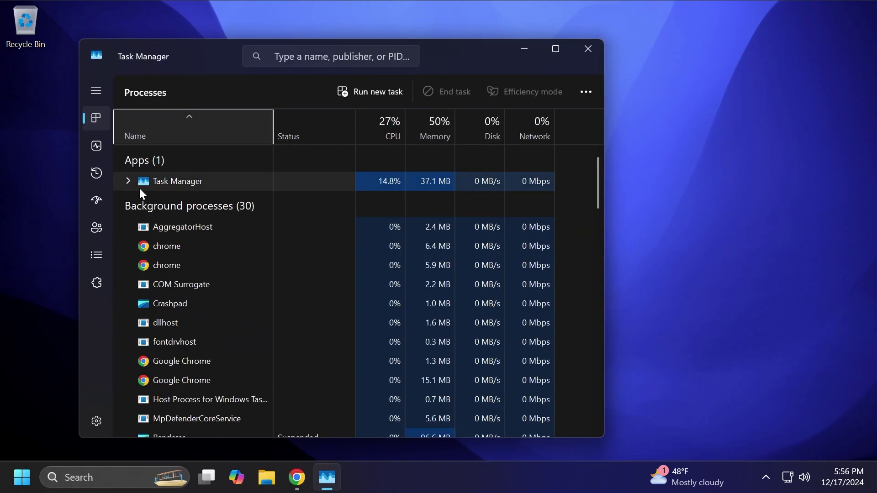
{"action": "left_click", "coordinate": [128, 182]}
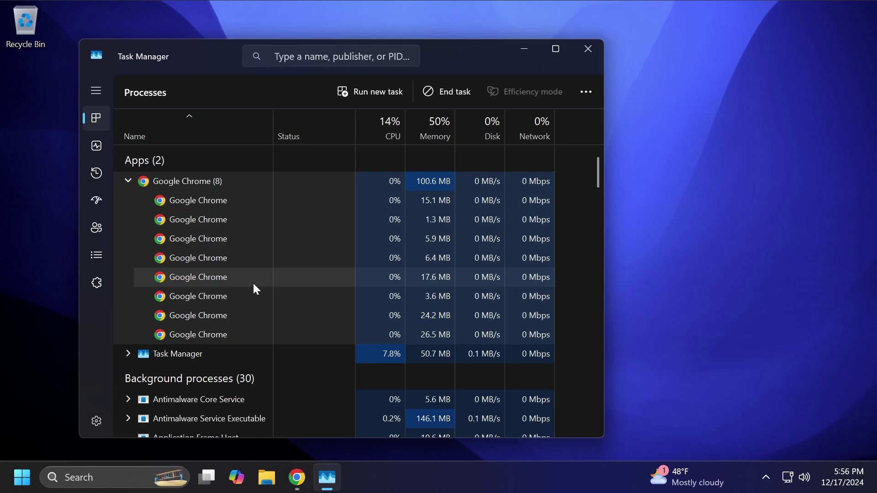
{"action": "left_click_drag", "start_coordinate": [448, 56], "coordinate": [446, 40]}
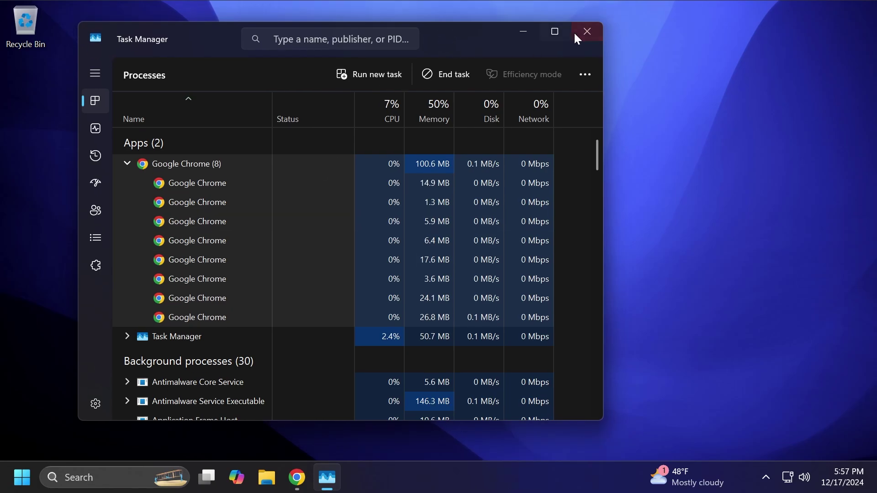
{"action": "left_click", "coordinate": [578, 39]}
Step: Pin the Chrome desktop shortcut to the taskbar
{"action": "right_click", "coordinate": [184, 165]}
{"action": "left_click", "coordinate": [245, 383]}
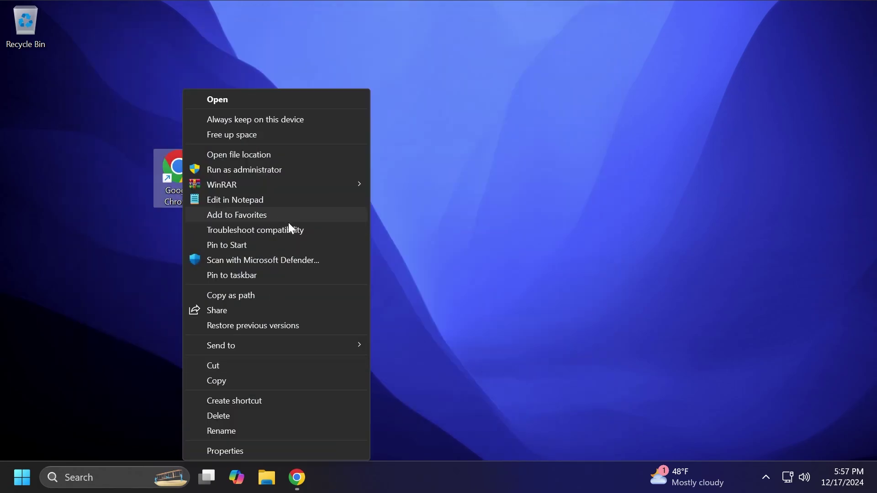
{"action": "left_click", "coordinate": [255, 275]}
Step: Close Chrome and relaunch it from the pinned taskbar icon
{"action": "left_click", "coordinate": [298, 478]}
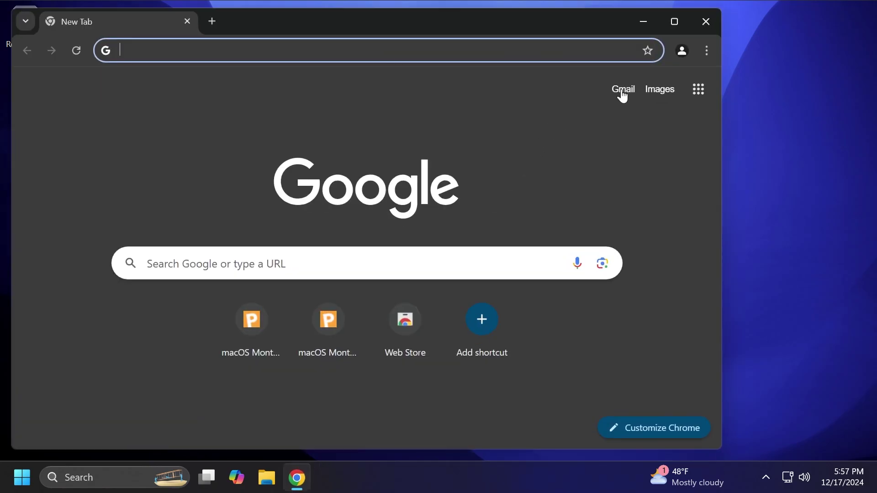
{"action": "key", "text": "alt+F4"}
{"action": "left_click", "coordinate": [301, 477]}
Step: Recheck Chrome's processes in Task Manager for efficiency mode, then close Task Manager and Chrome
{"action": "right_click", "coordinate": [411, 478]}
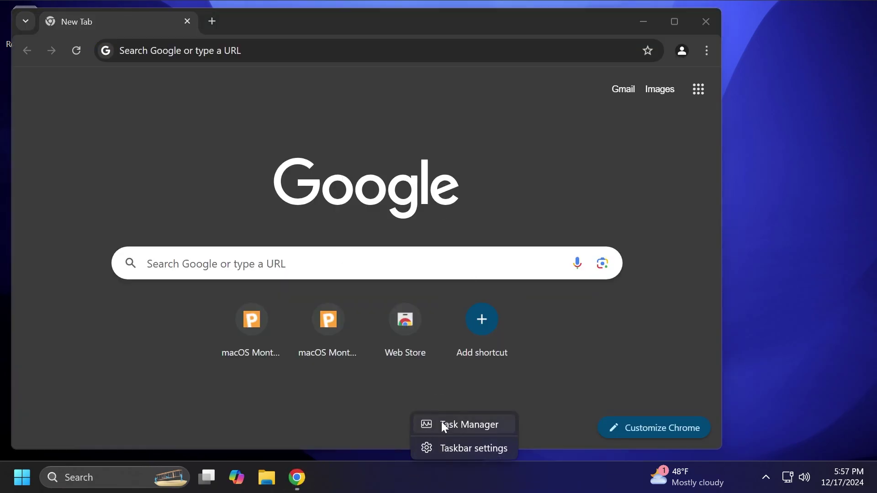
{"action": "left_click", "coordinate": [442, 421]}
{"action": "left_click", "coordinate": [127, 164]}
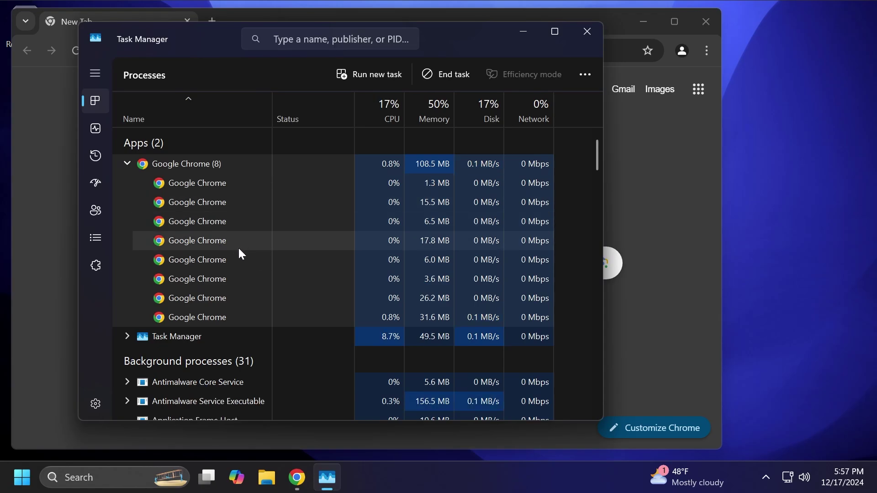
{"action": "left_click_drag", "start_coordinate": [465, 39], "coordinate": [484, 38]}
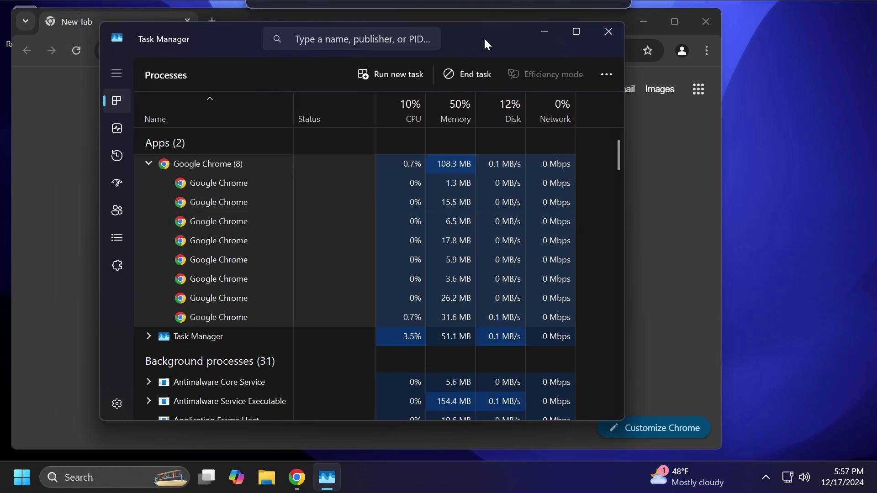
{"action": "key", "text": "alt+F4"}
{"action": "left_click", "coordinate": [632, 196]}
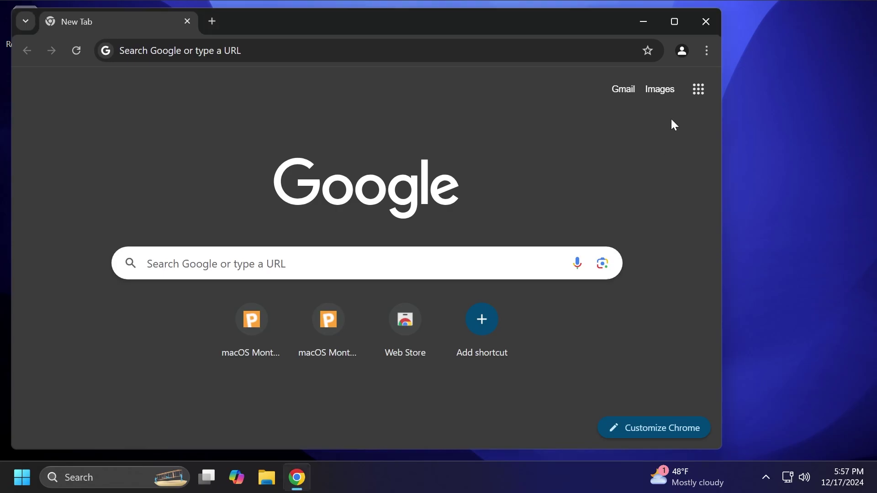
{"action": "left_click", "coordinate": [707, 21]}
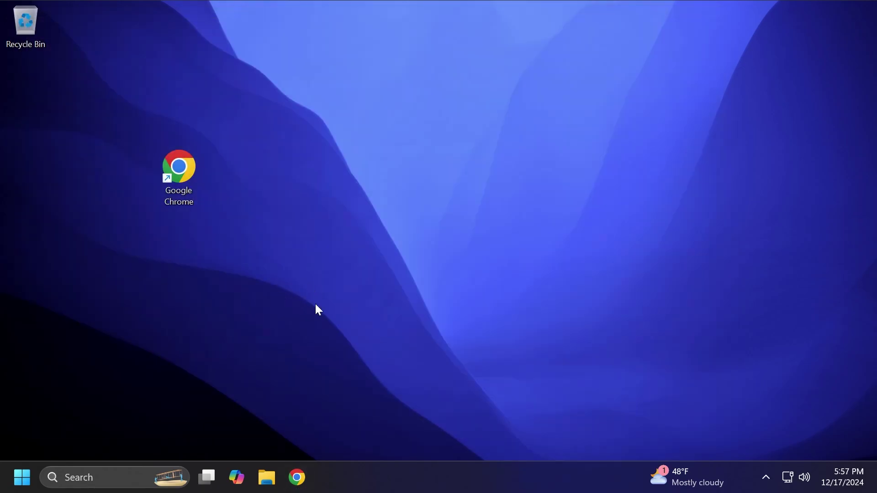
Step: Open the Chrome shortcut's Properties and place the cursor before --disable-features in Target
{"action": "key", "text": "alt+Return"}
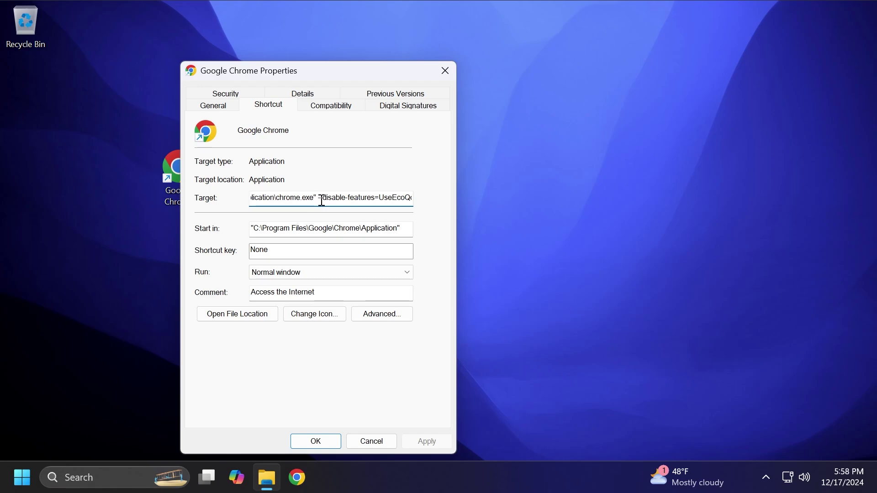
{"action": "left_click_drag", "start_coordinate": [319, 198], "coordinate": [501, 198]}
{"action": "left_click", "coordinate": [288, 198]}
{"action": "key", "text": "Left"}
{"action": "key", "text": "Left"}
{"action": "key", "text": "Left"}
{"action": "key", "text": "Left"}
{"action": "key", "text": "Left"}
{"action": "key", "text": "Left"}
{"action": "key", "text": "Left"}
{"action": "key", "text": "Left"}
{"action": "key", "text": "Left"}
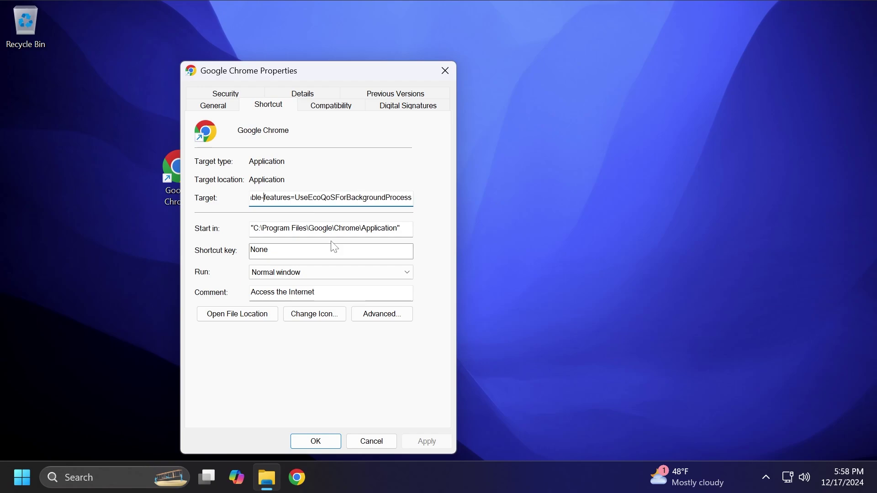
{"action": "key", "text": "Left"}
{"action": "key", "text": "Left"}
{"action": "key", "text": "Left"}
{"action": "key", "text": "Left"}
{"action": "key", "text": "Left"}
{"action": "key", "text": "Left"}
{"action": "key", "text": "Left"}
{"action": "key", "text": "Left"}
{"action": "key", "text": "Left"}
{"action": "key", "text": "Left"}
{"action": "key", "text": "Left"}
{"action": "key", "text": "Left"}
{"action": "key", "text": "Left"}
{"action": "key", "text": "Left"}
{"action": "key", "text": "Left"}
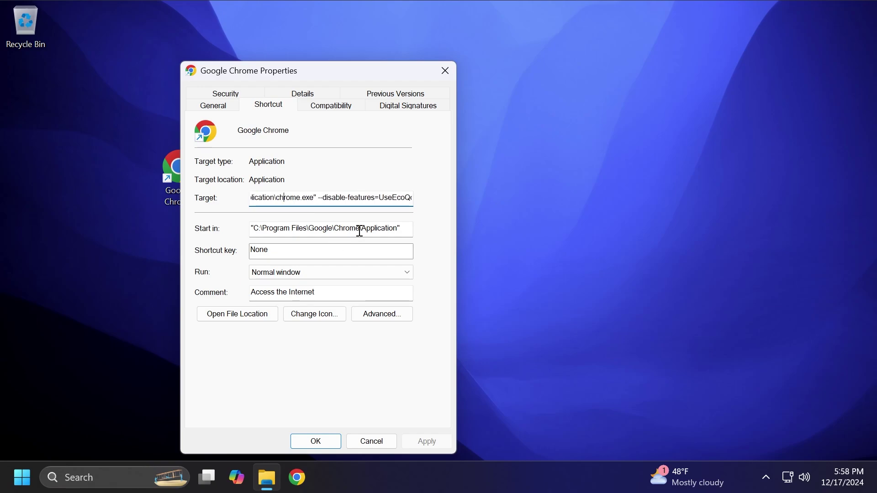
{"action": "left_click", "coordinate": [319, 198]}
Step: Insert --profile-directory="Profile6" before the flag and close the Properties dialog
{"action": "type", "text": "--profile"}
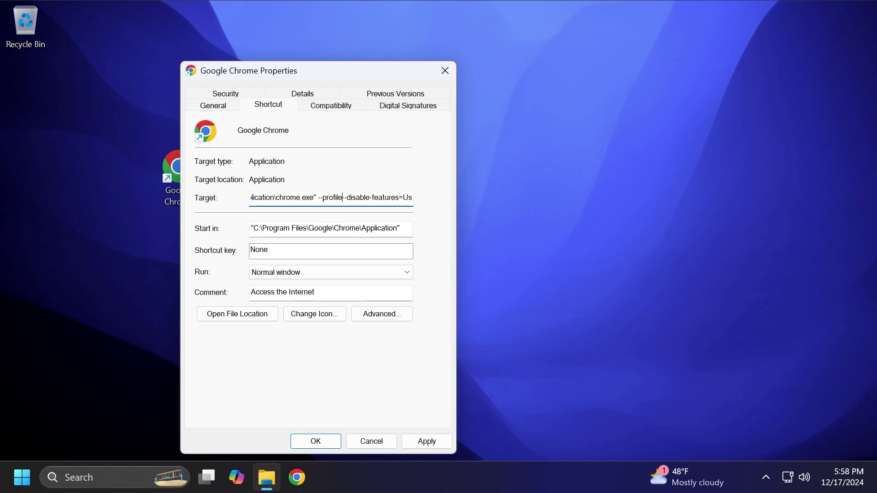
{"action": "type", "text": "-directory=\"Profile6\""}
{"action": "left_click_drag", "start_coordinate": [319, 198], "coordinate": [407, 199]}
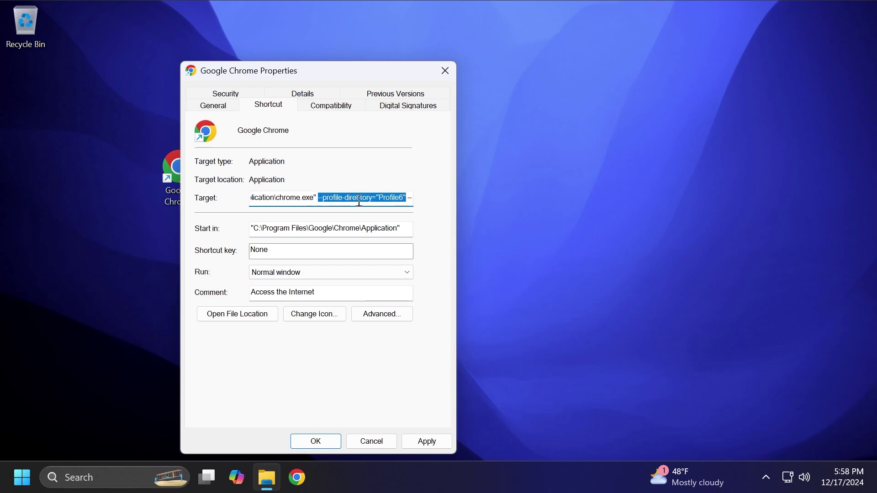
{"action": "left_click", "coordinate": [360, 200]}
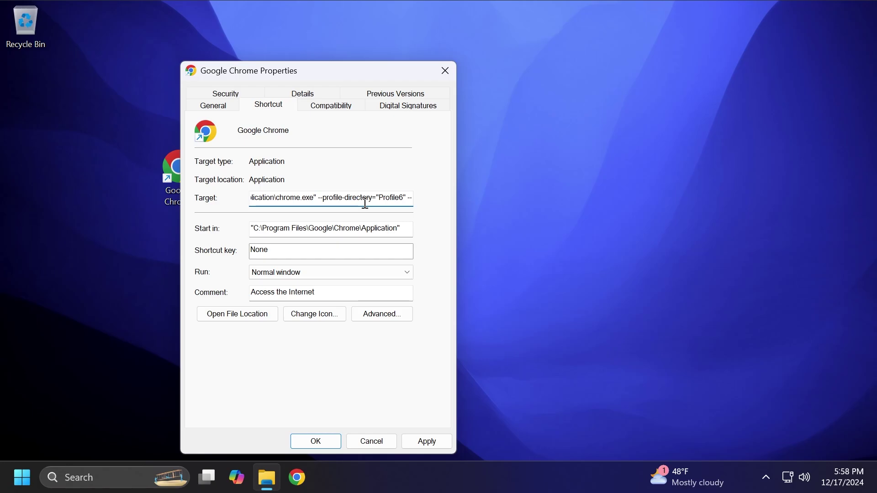
{"action": "left_click_drag", "start_coordinate": [325, 71], "coordinate": [341, 50]}
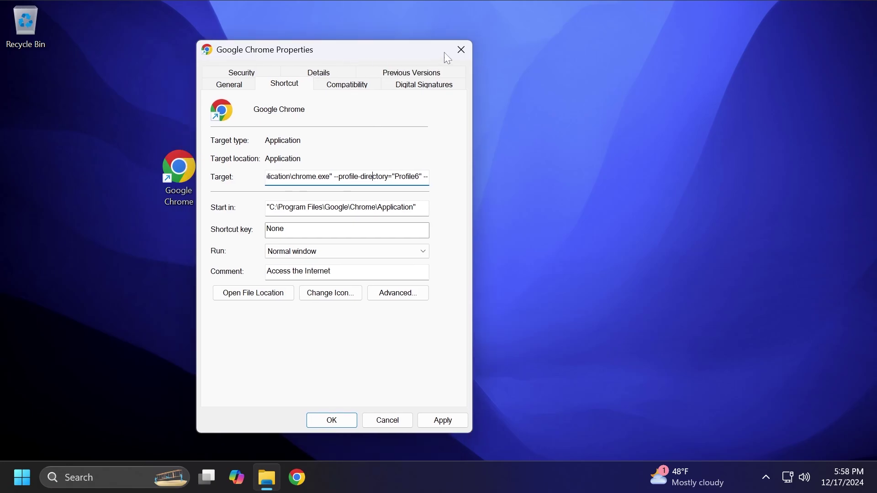
{"action": "key", "text": "Escape"}
{"action": "left_click", "coordinate": [352, 229]}
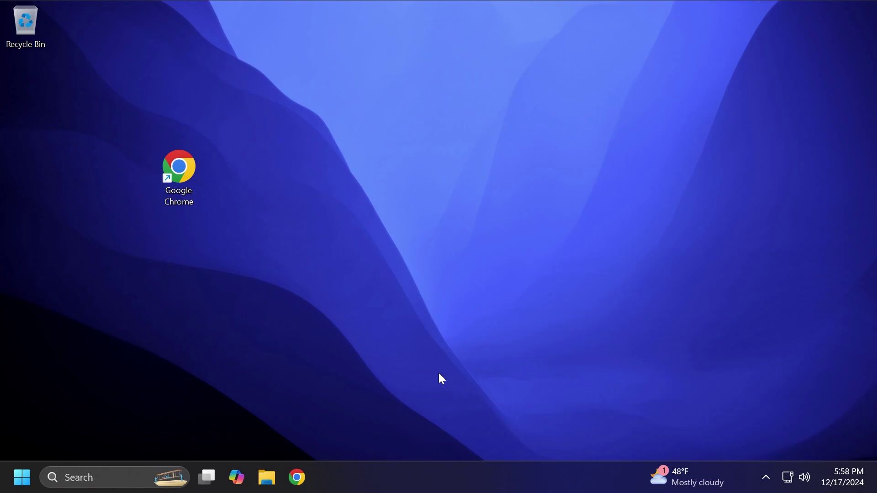
{"action": "right_click", "coordinate": [456, 475]}
{"action": "left_click", "coordinate": [301, 477]}
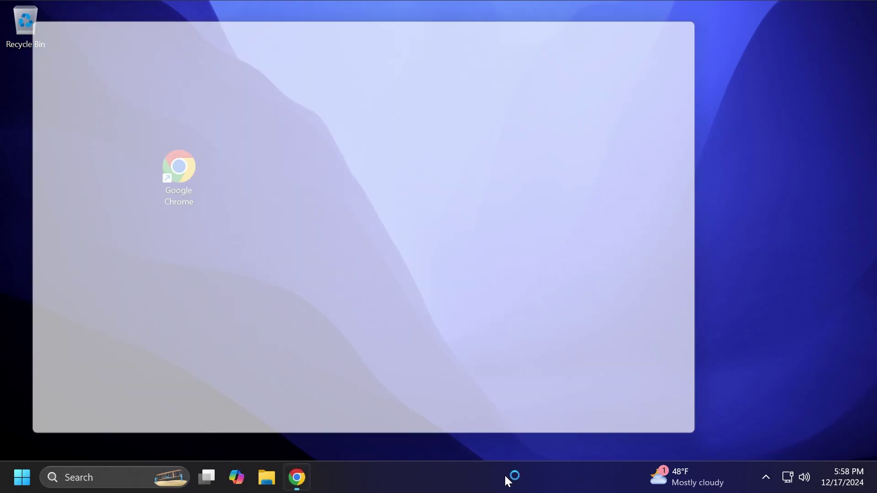
{"action": "right_click", "coordinate": [504, 475]}
{"action": "left_click", "coordinate": [539, 425]}
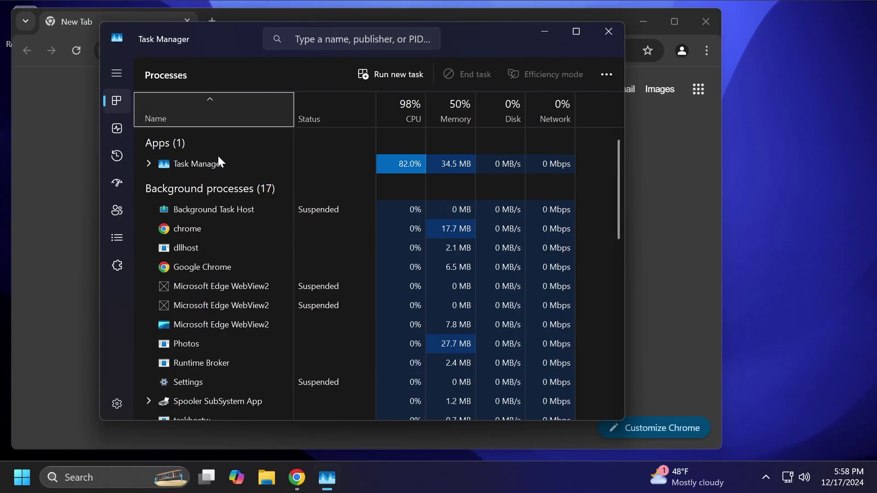
{"action": "left_click", "coordinate": [149, 164]}
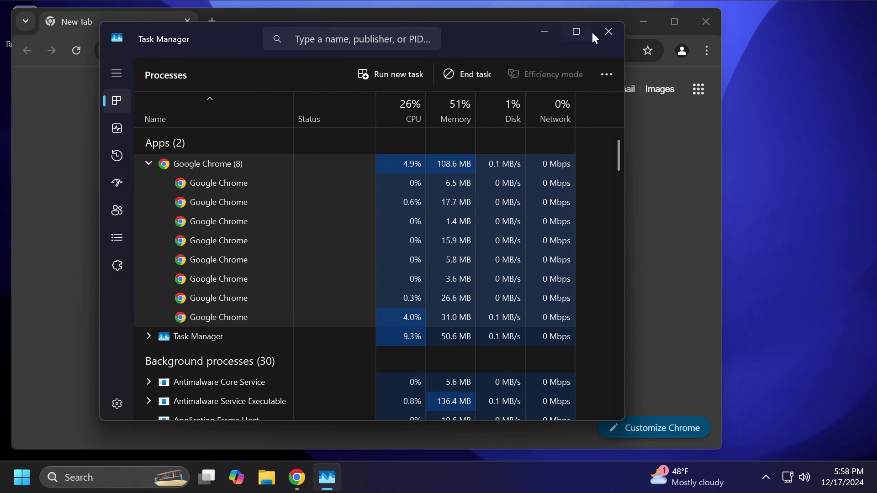
{"action": "left_click", "coordinate": [608, 32]}
{"action": "left_click", "coordinate": [705, 23]}
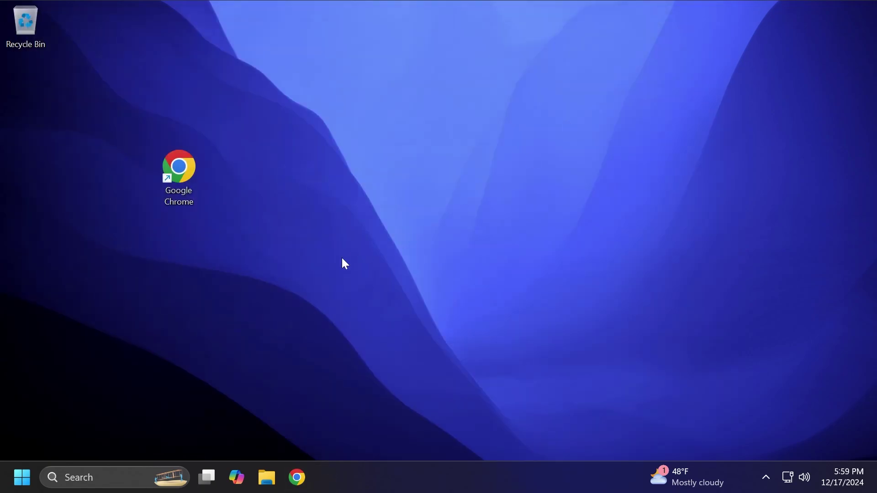